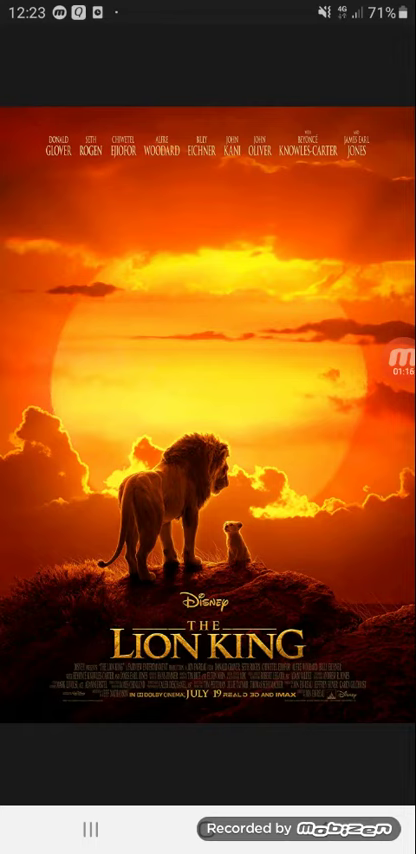
# Expand and collapse the Mobizen bubble, then reopen it to show stop, pause, screenshot and close.
pyautogui.click(403, 360)
pyautogui.click(403, 360)
pyautogui.click(403, 362)
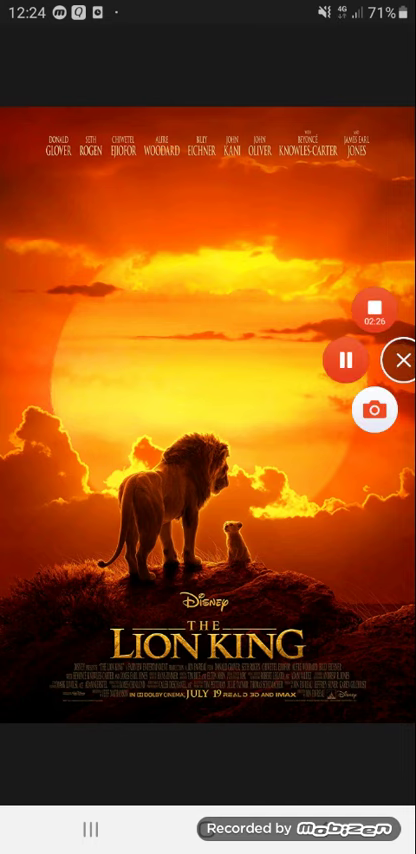